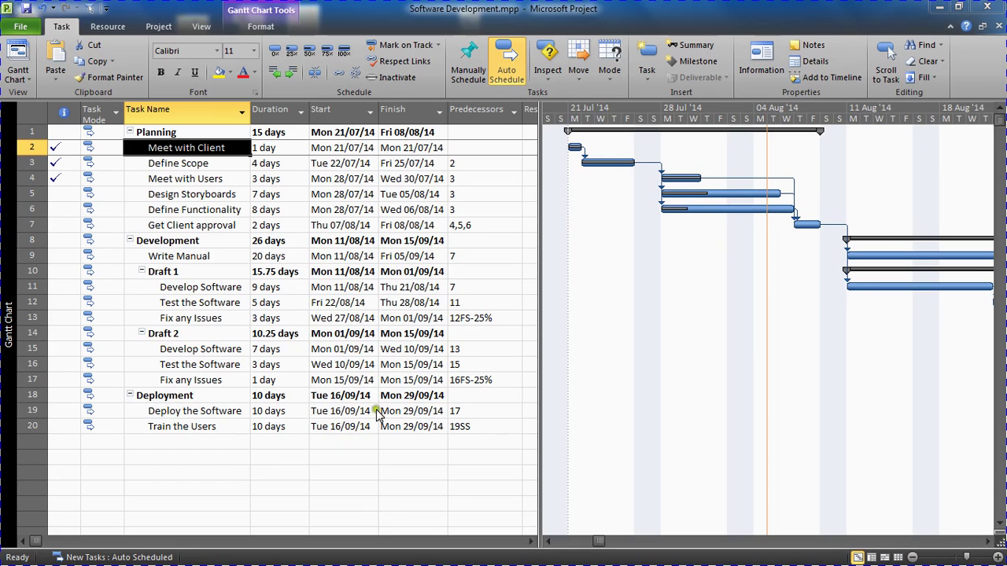
Select the Design Storyboards task and open the Gantt chart's Bar Styles dialog
click(222, 196)
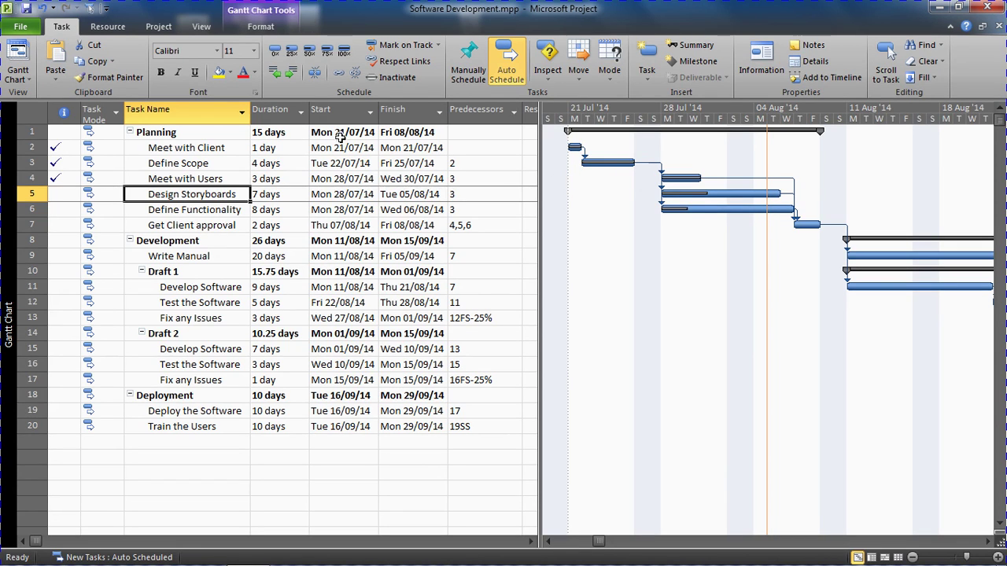
click(268, 28)
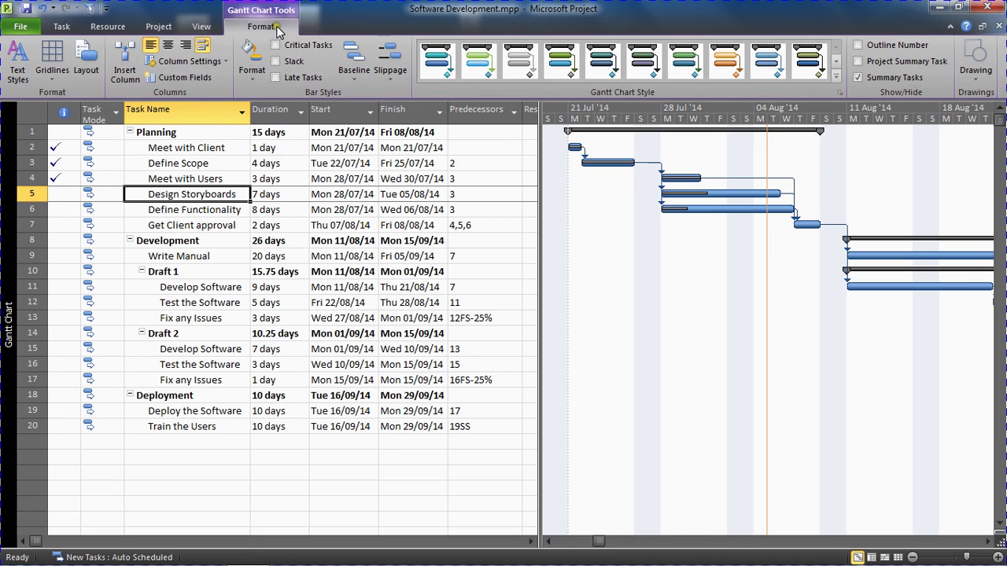
click(251, 71)
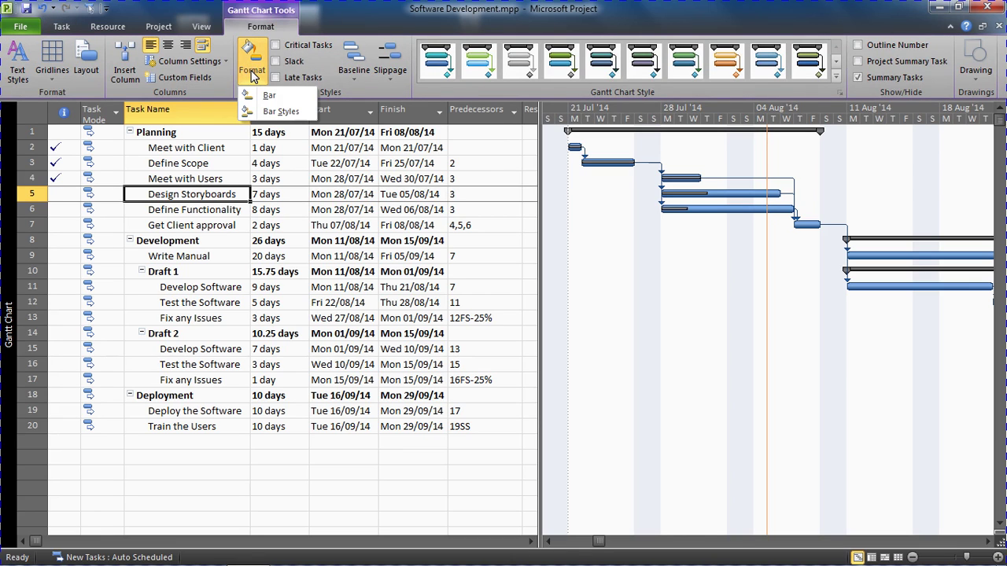
click(267, 113)
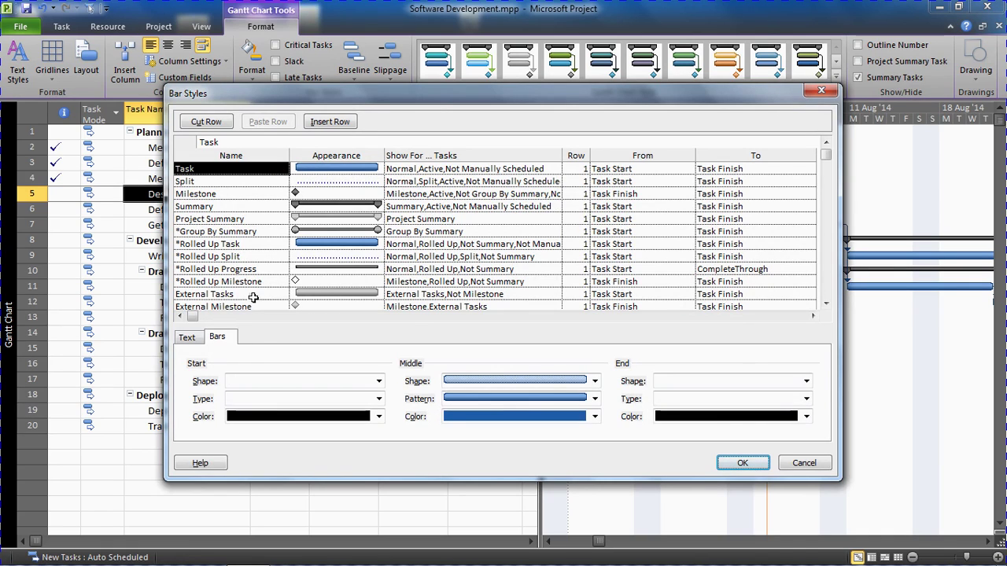
Try labelling the Task bar's right side with 'Start,Notes' and dismiss the invalid-value error
click(201, 344)
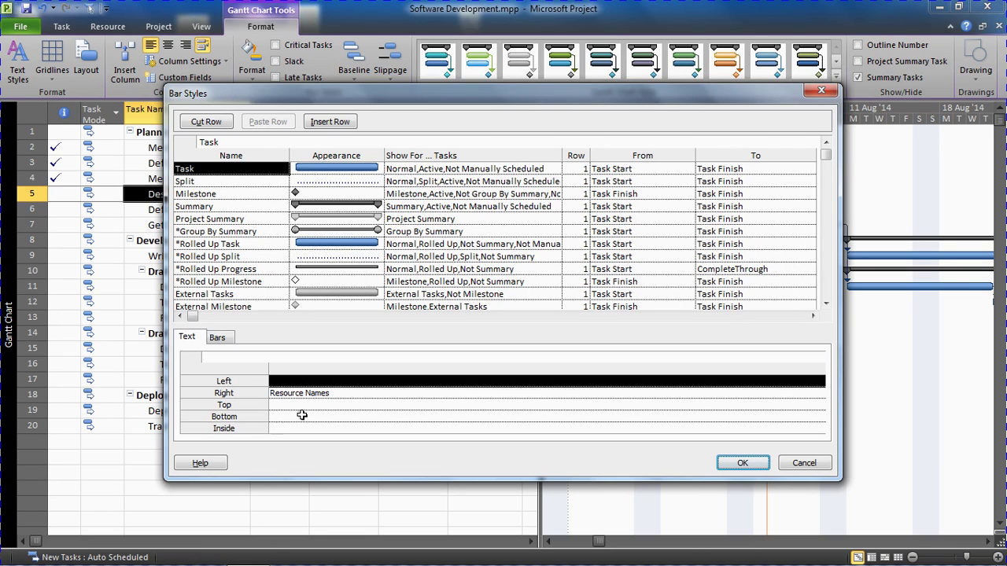
click(341, 395)
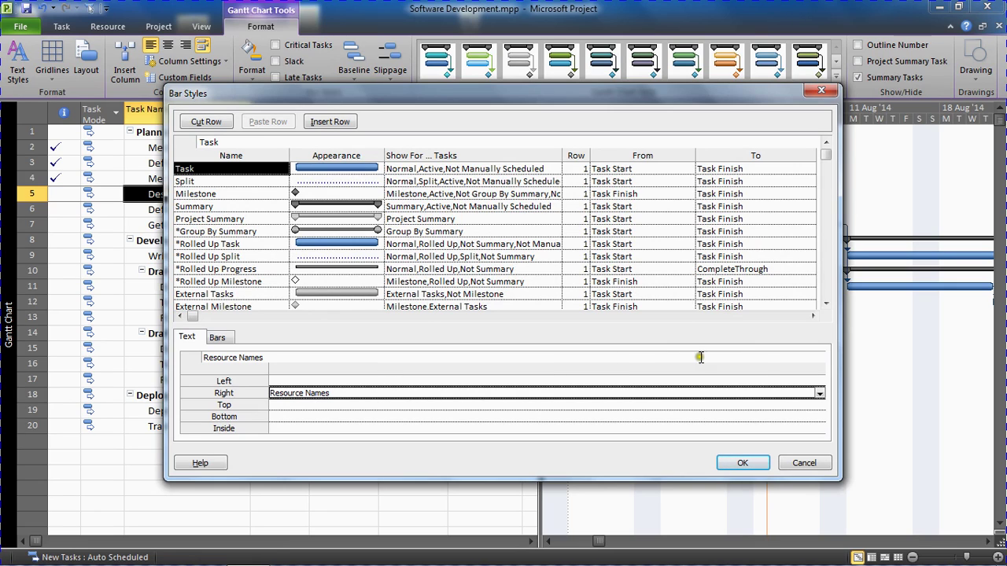
click(818, 393)
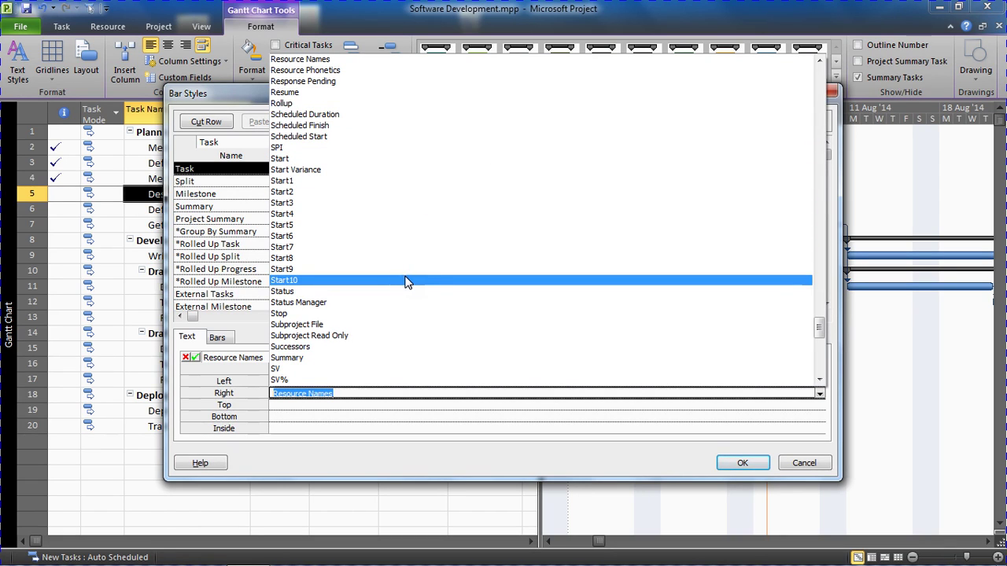
click(408, 161)
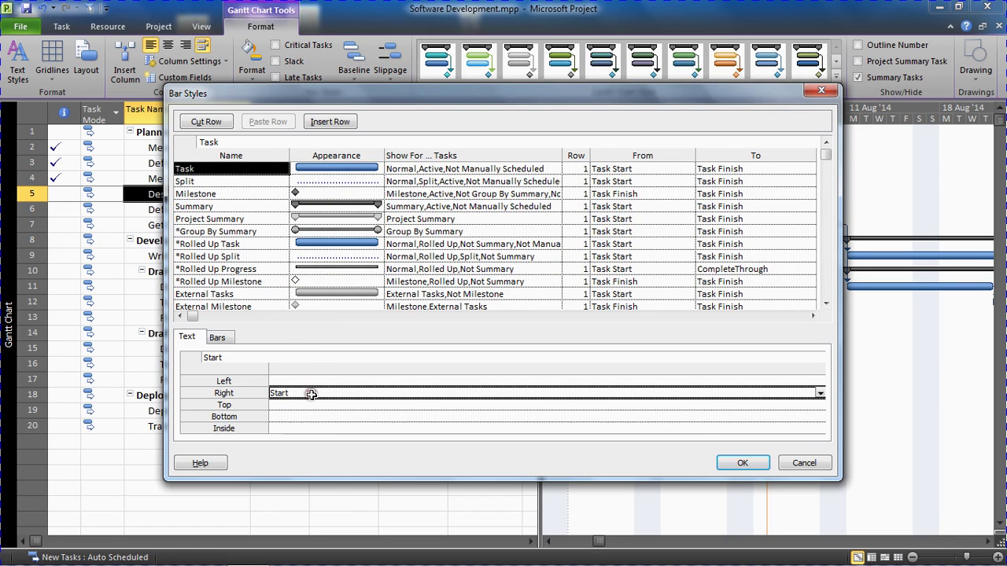
click(312, 395)
click(312, 395)
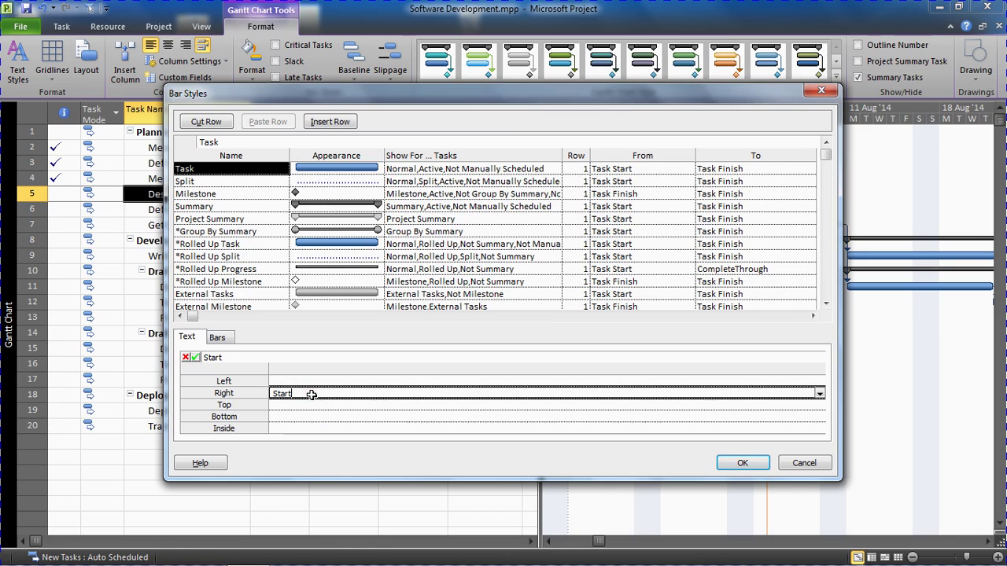
text(,Notes)
key(Return)
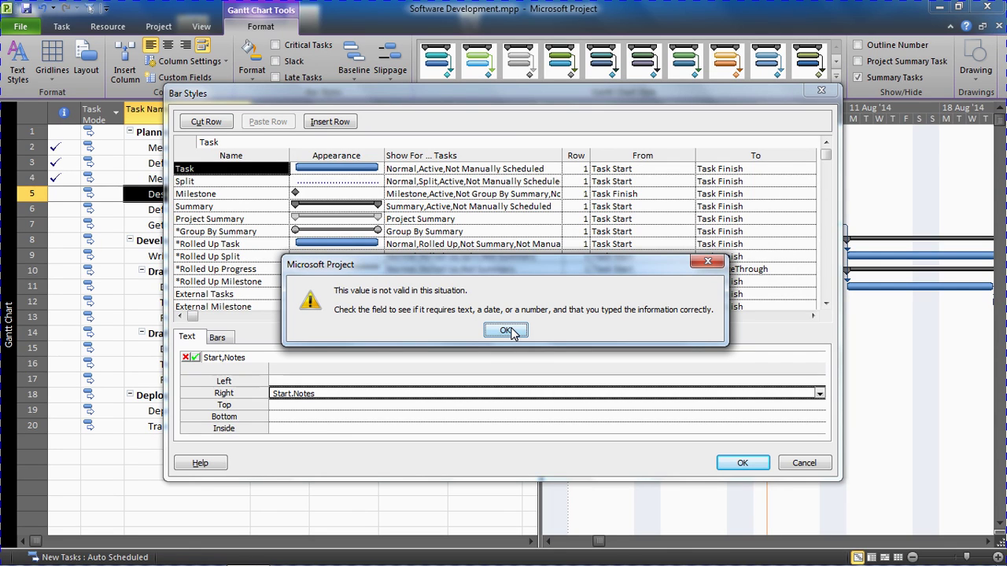
click(507, 330)
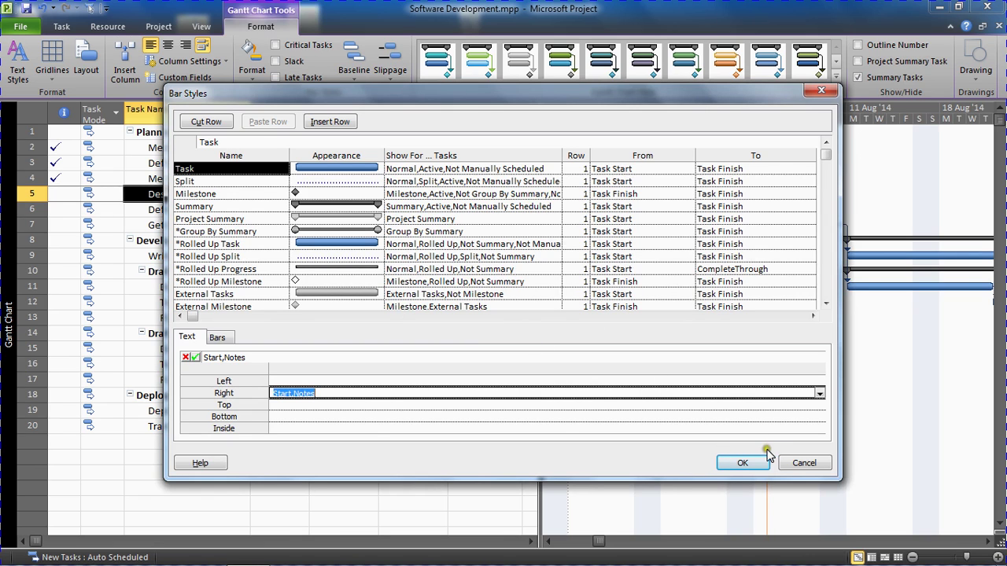
Cancel Bar Styles and switch the Text1 custom task field to formula calculation
click(789, 466)
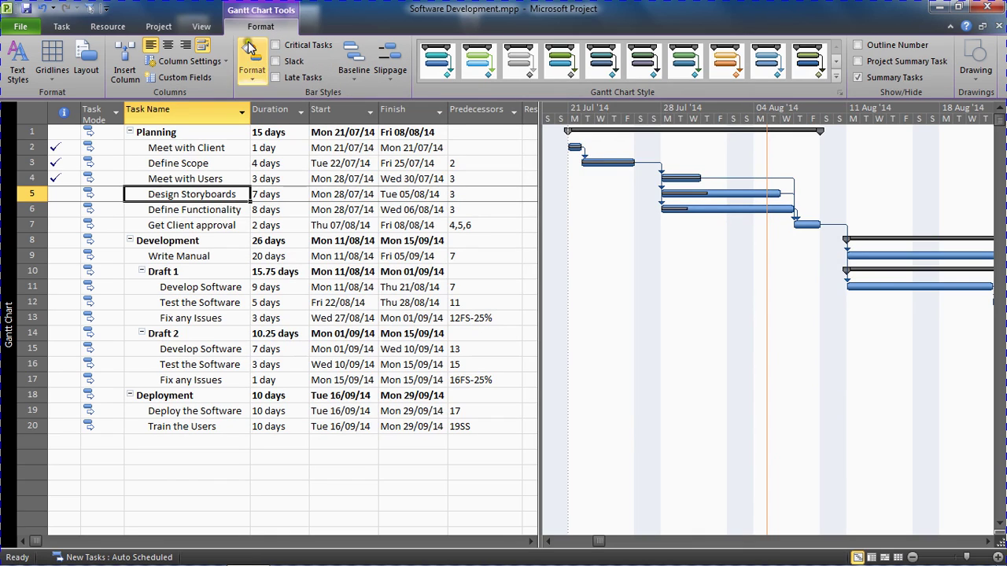
click(193, 77)
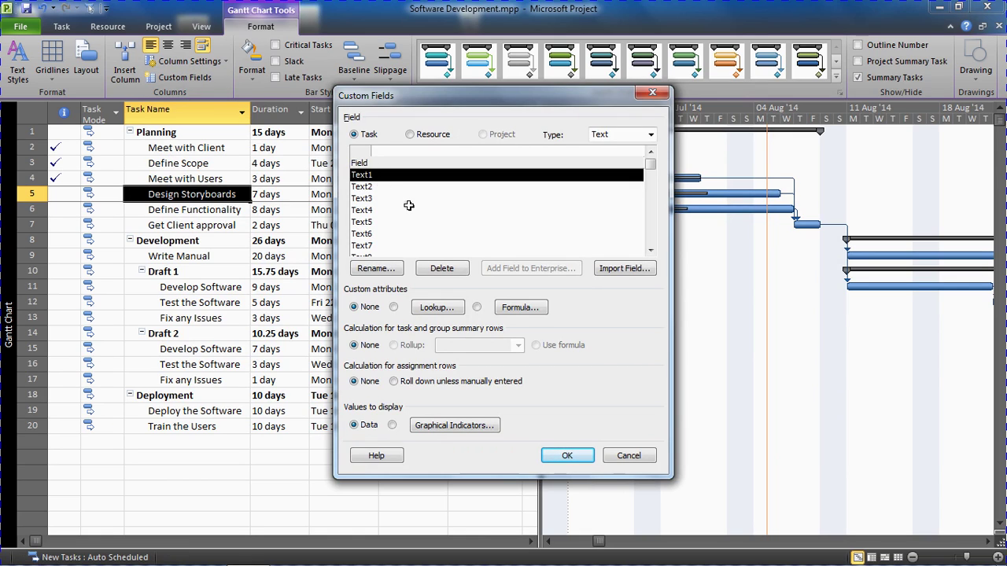
click(476, 307)
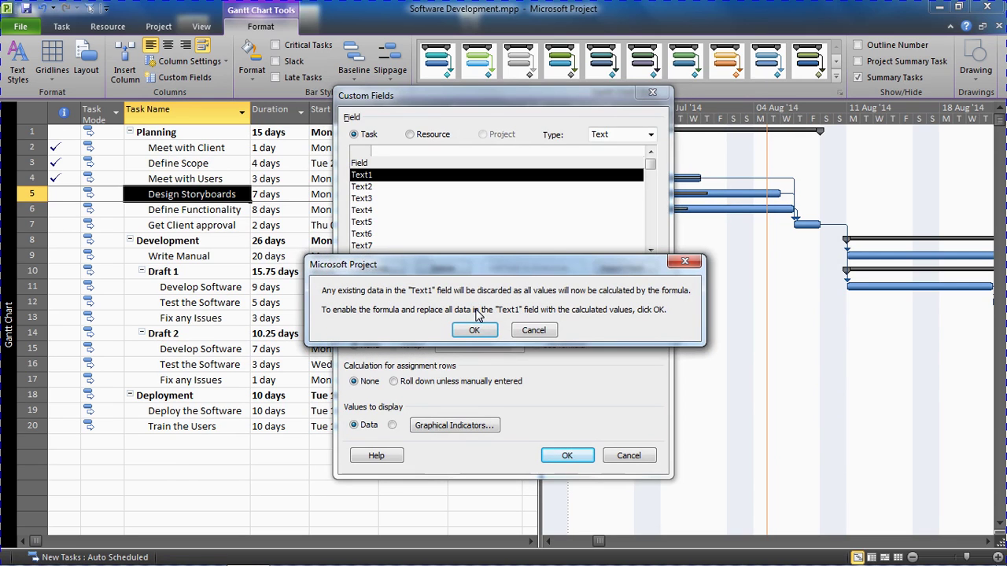
click(485, 330)
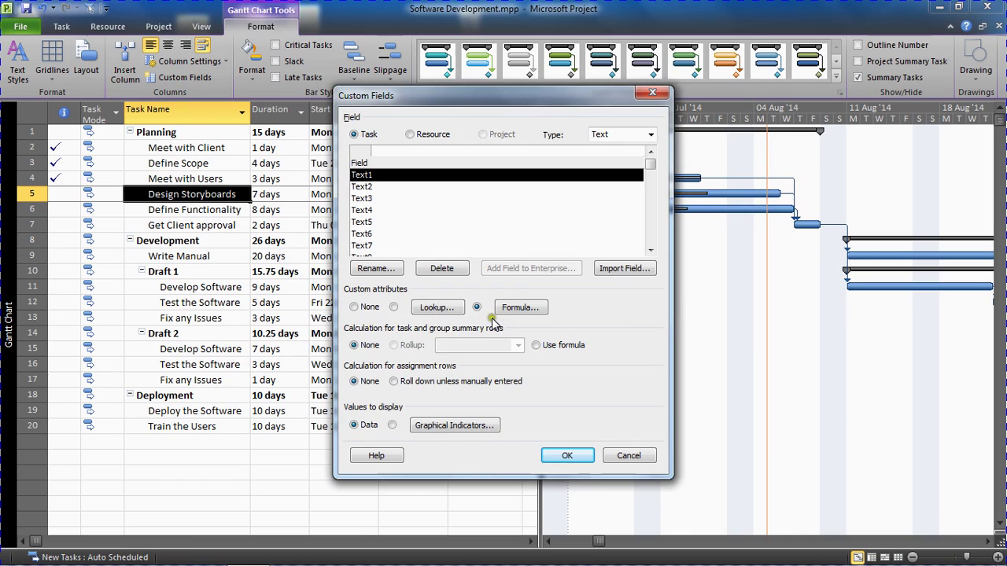
Start the Text1 formula with the [Name] field followed by an & operator
click(515, 307)
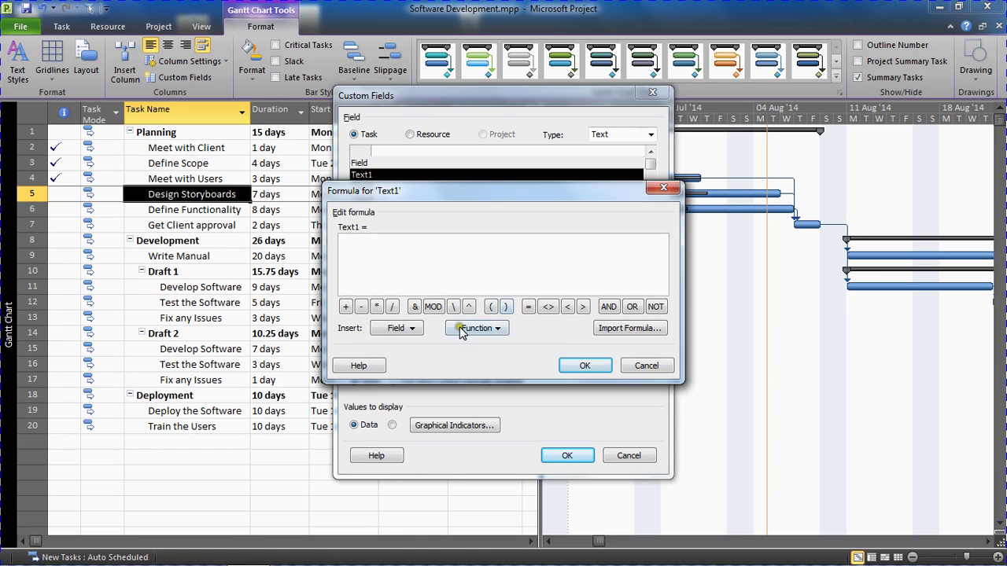
click(418, 336)
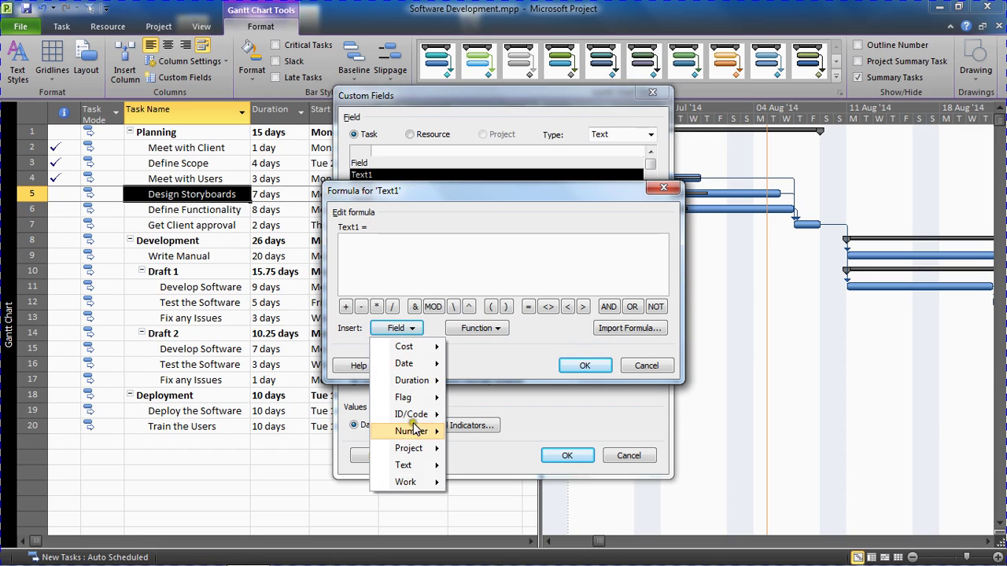
mouse_move(424, 467)
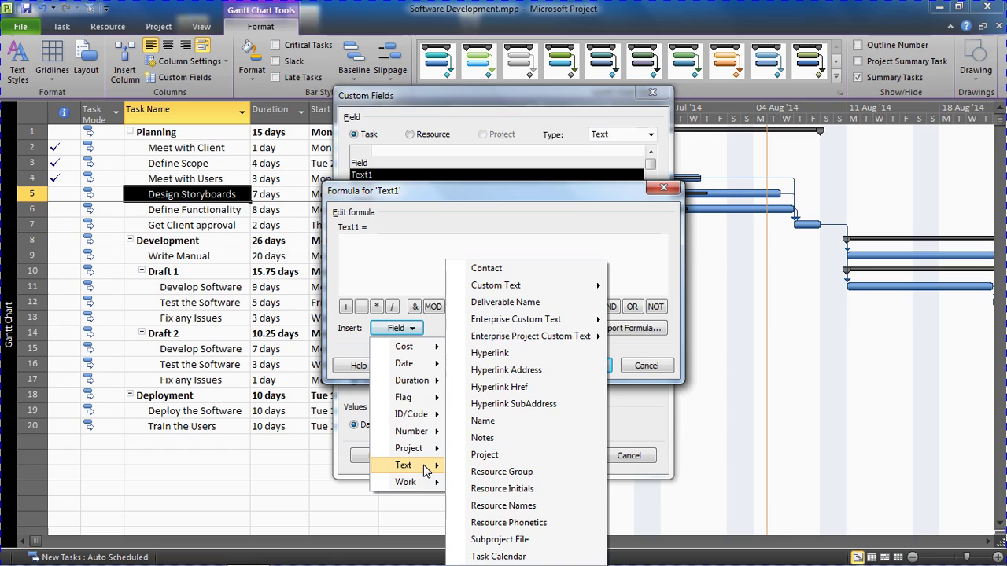
click(502, 425)
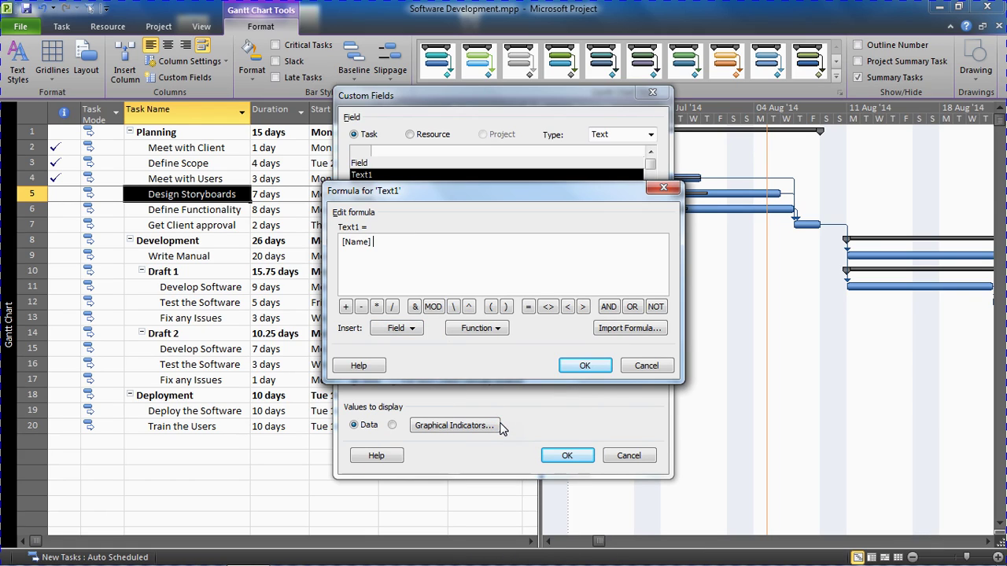
click(415, 307)
Complete the formula as [Name] & ", " & [% Complete] & "%" and confirm it
text(", ")
click(414, 306)
click(414, 330)
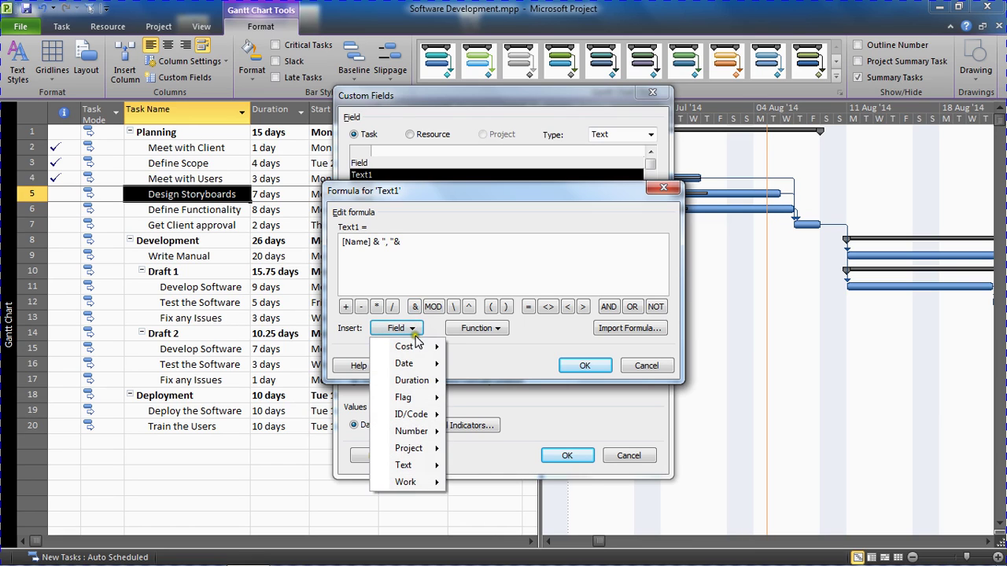
mouse_move(419, 435)
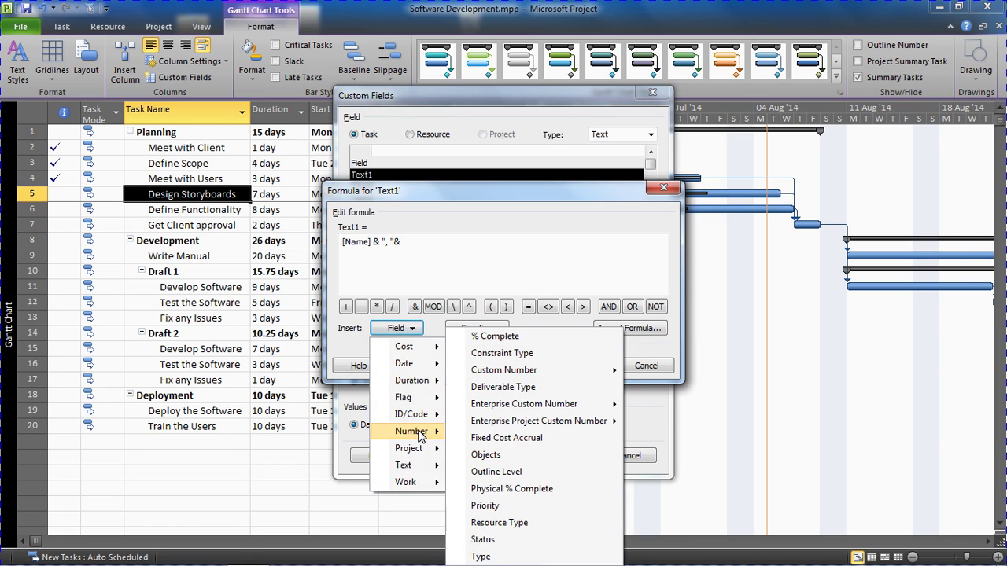
click(538, 340)
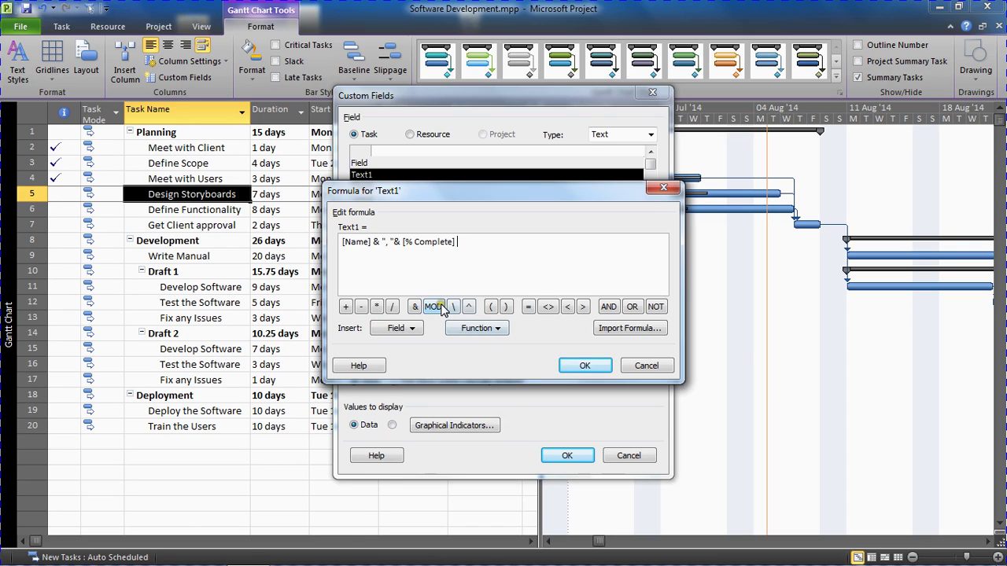
click(416, 307)
text(%)
text("%)
click(570, 367)
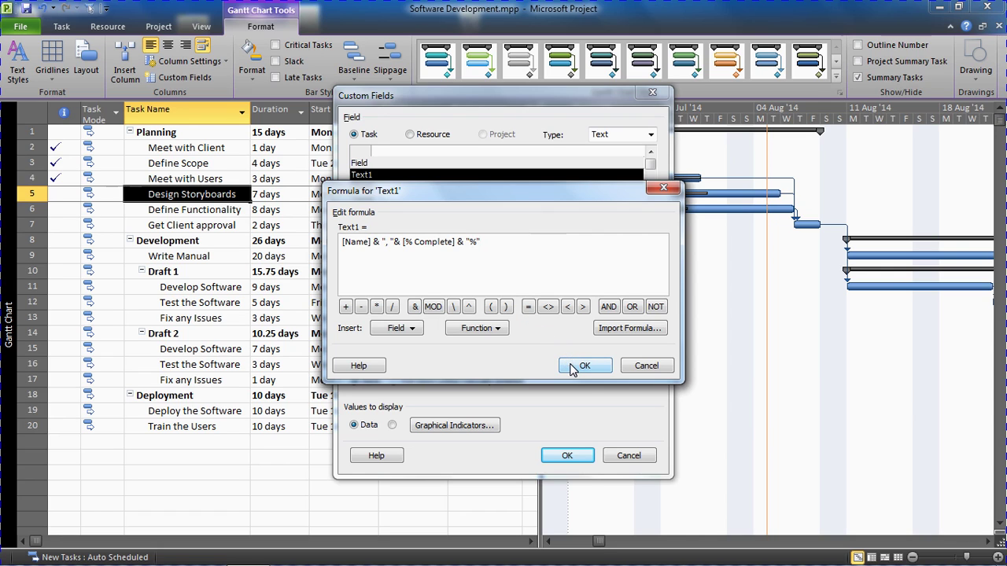
Accept calculated values for Text1 and rename the field 'Task Name and %'
click(571, 368)
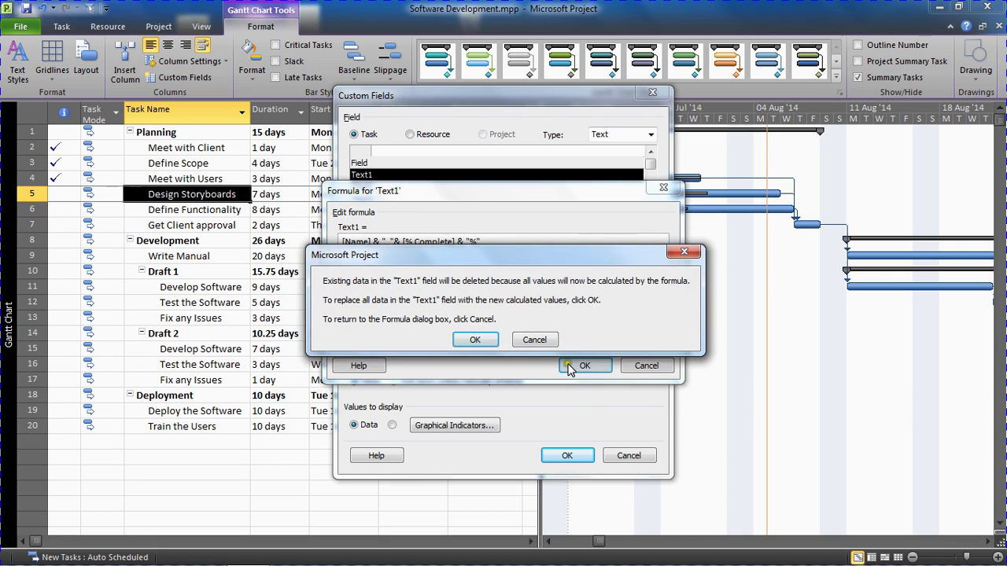
click(477, 340)
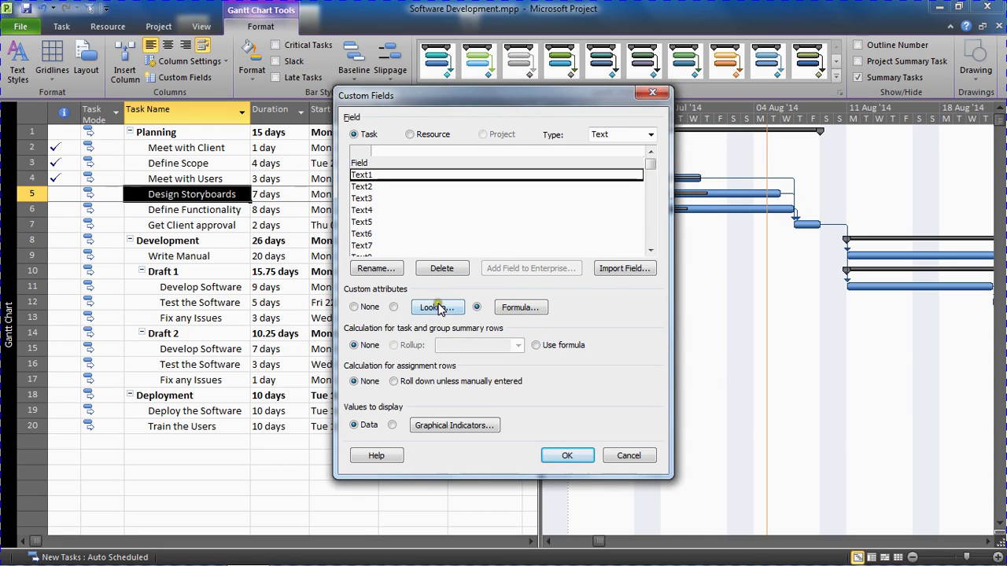
click(373, 268)
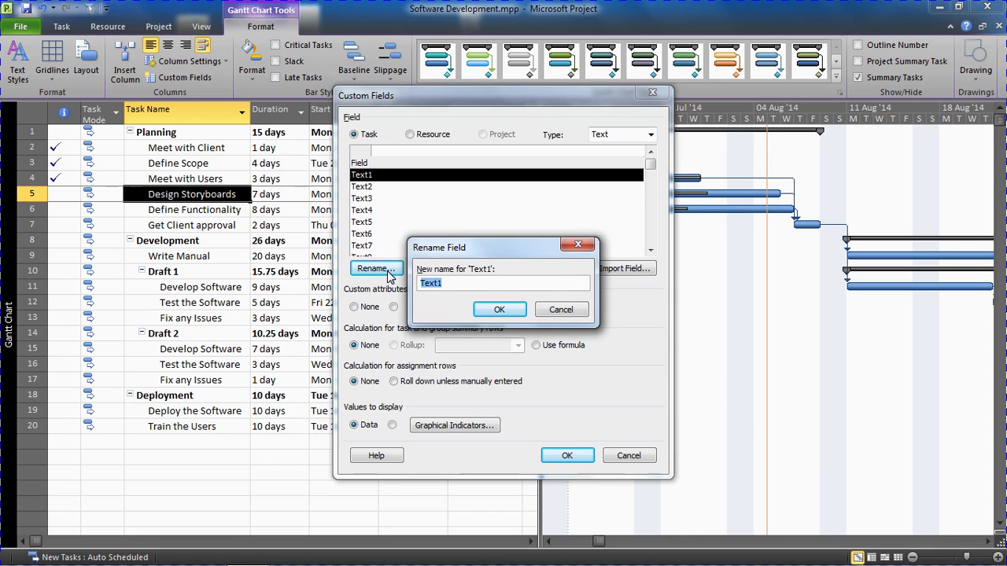
text(Task Name and %)
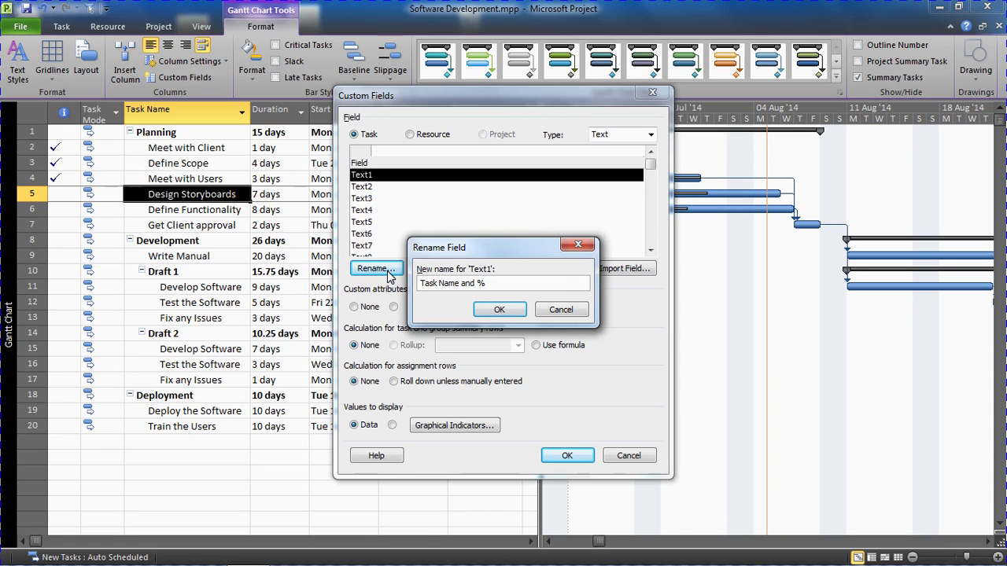
click(491, 311)
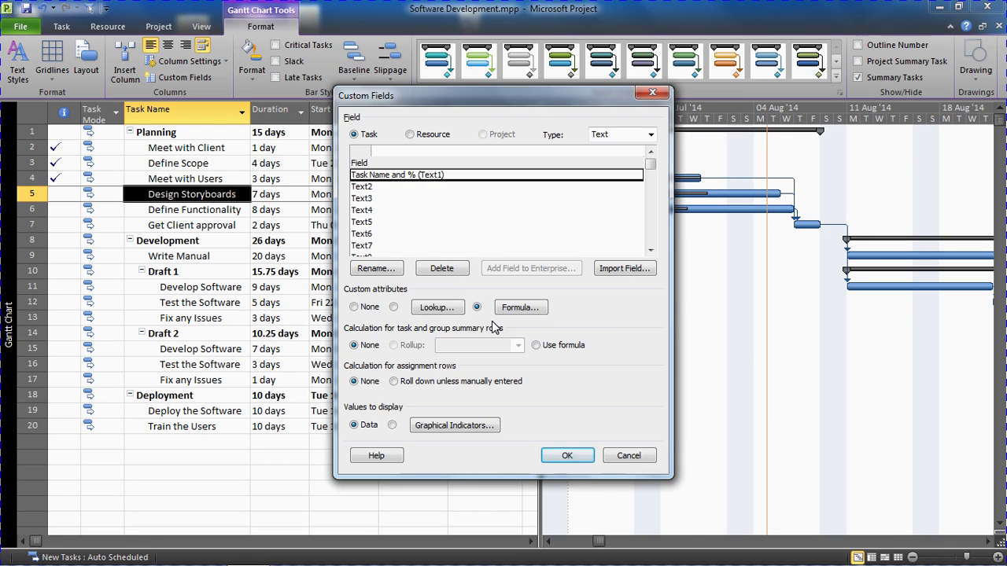
Reopen Bar Styles and set the Task bar's right-side text to the Task Name and % field
click(566, 456)
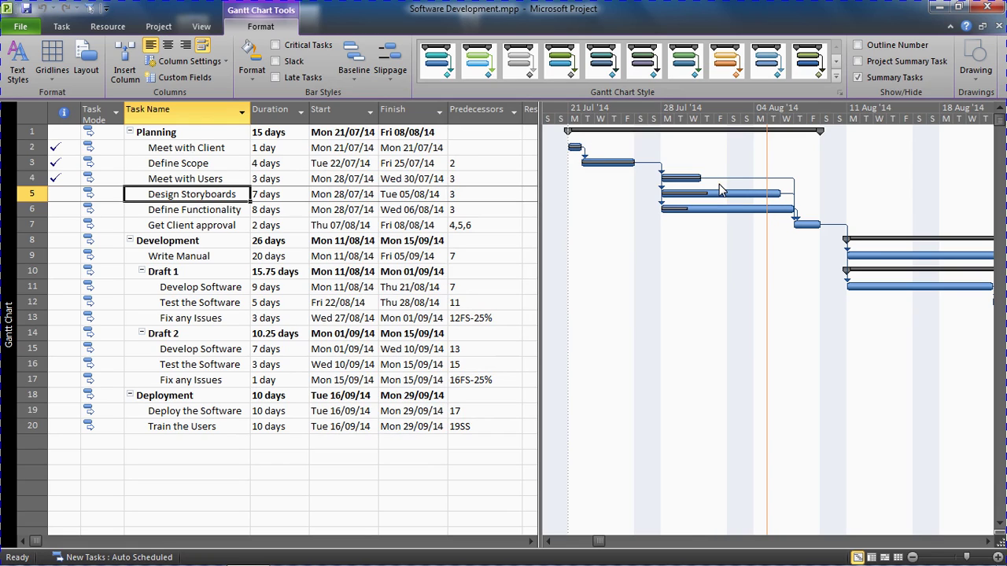
click(257, 77)
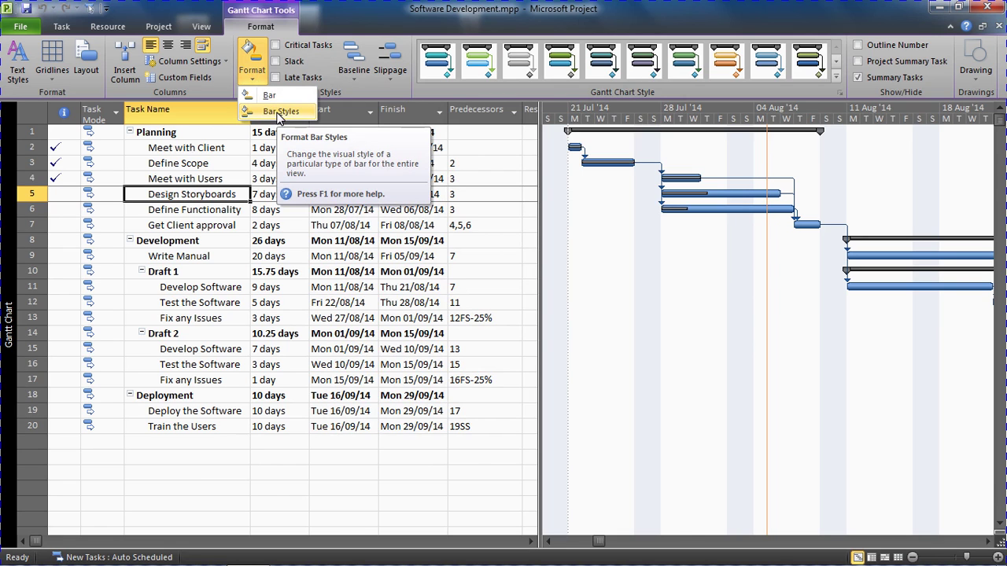
click(279, 112)
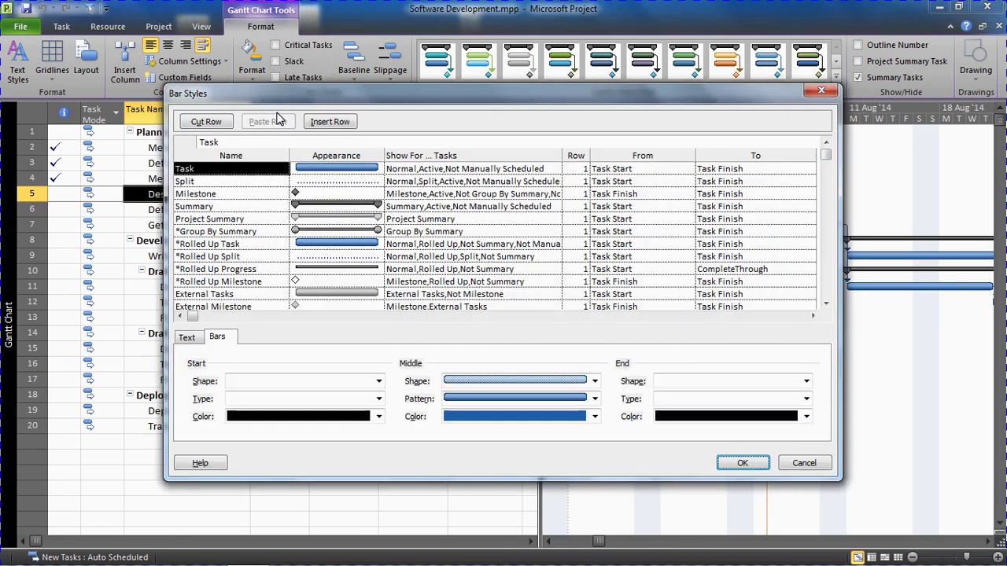
click(193, 337)
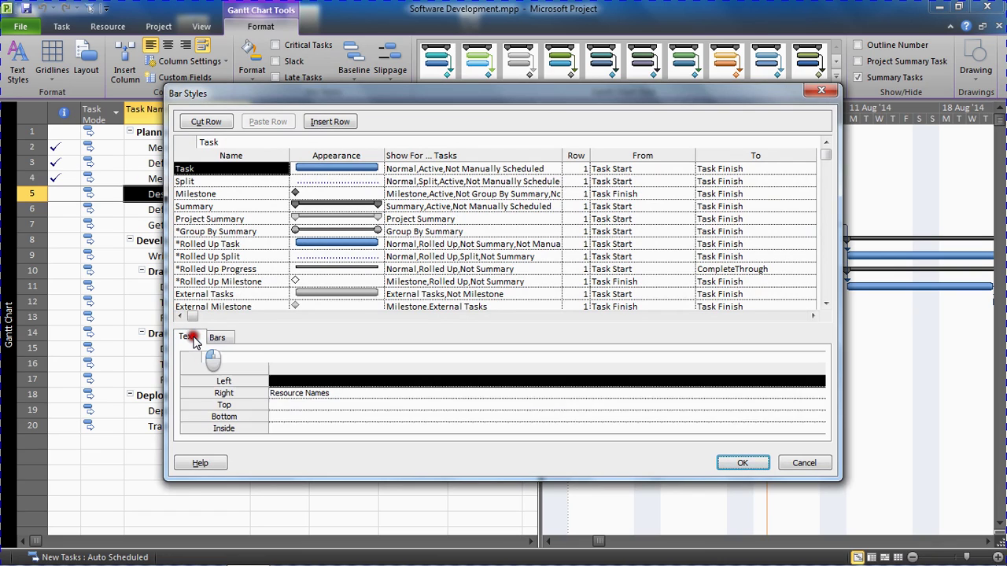
click(341, 393)
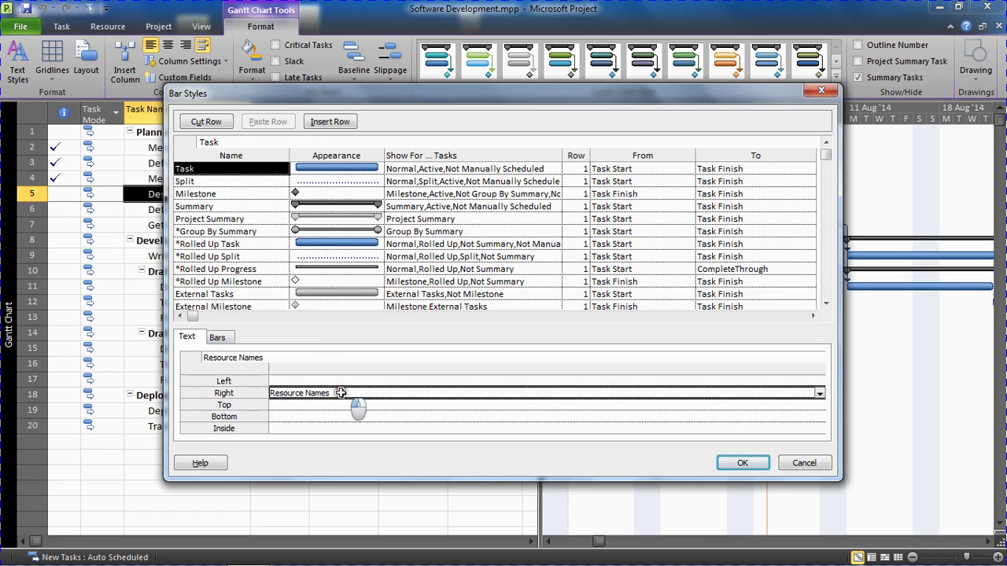
click(819, 395)
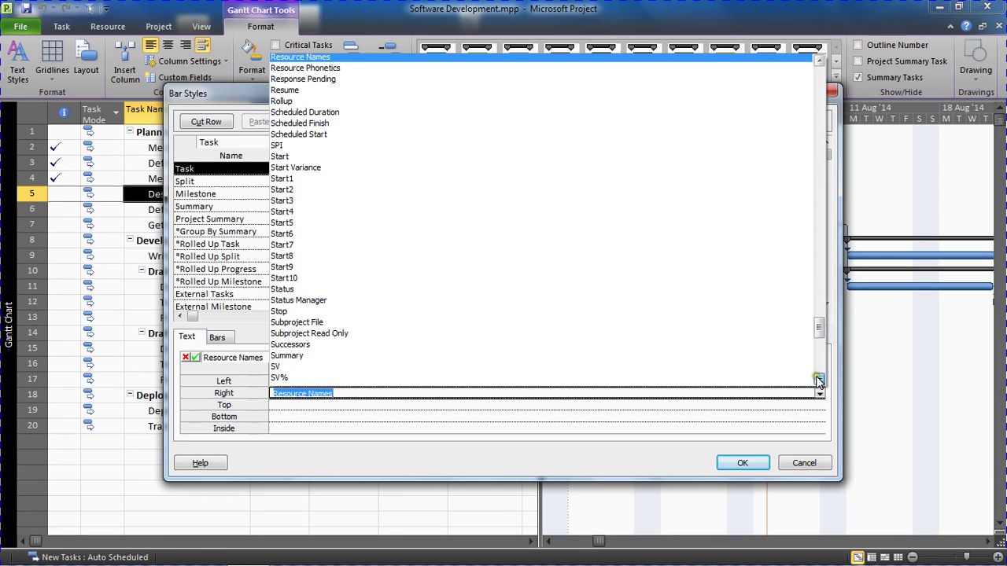
click(817, 378)
click(818, 378)
click(818, 378)
click(818, 378)
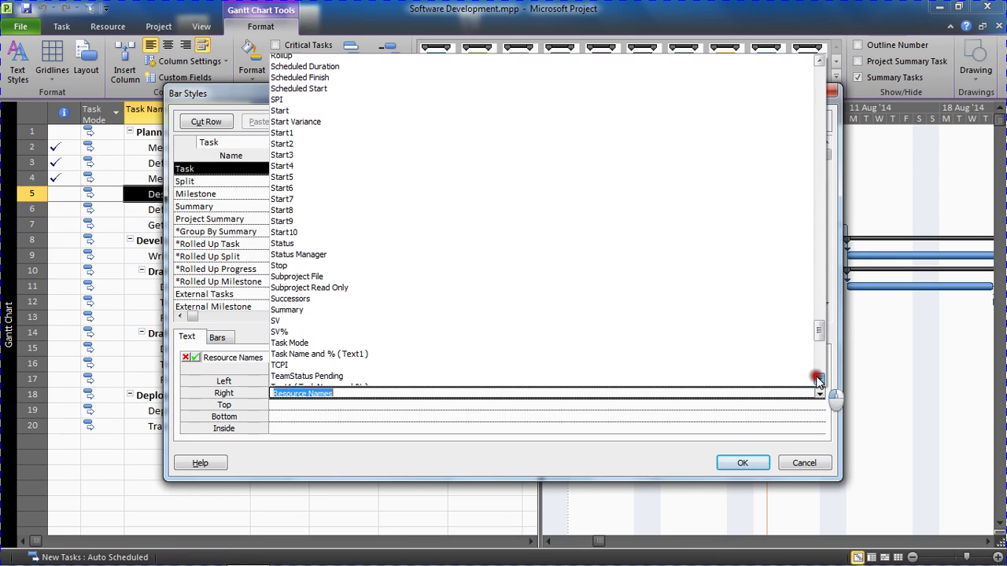
click(818, 378)
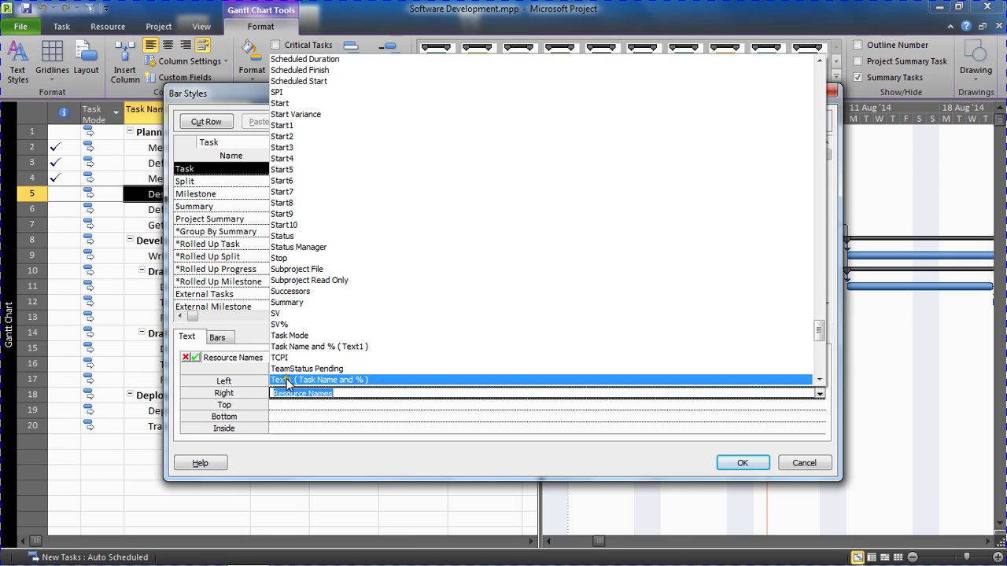
click(334, 347)
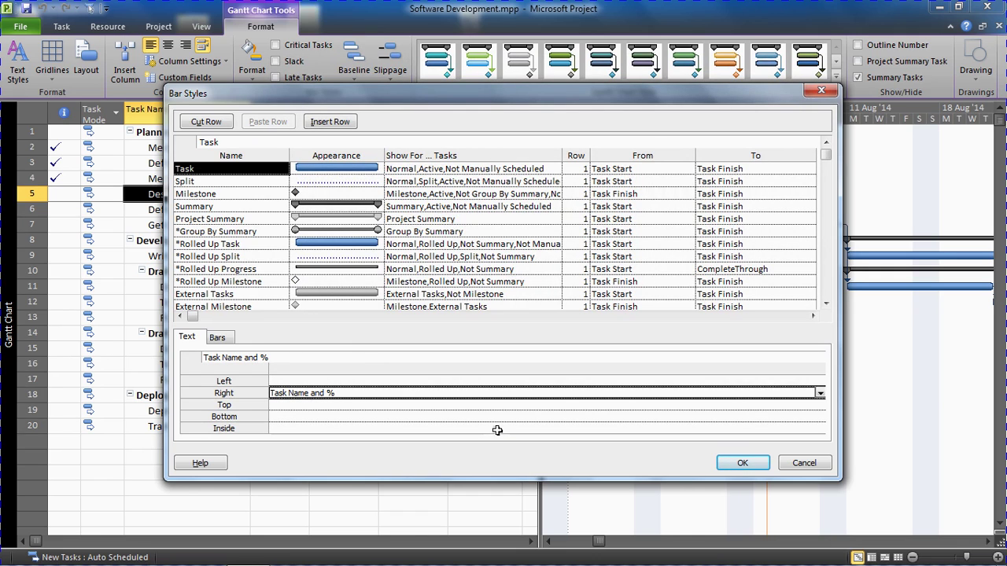
Apply the bar styles and scroll the Gantt chart to check labels like 'Define Scope, 100%'
click(725, 462)
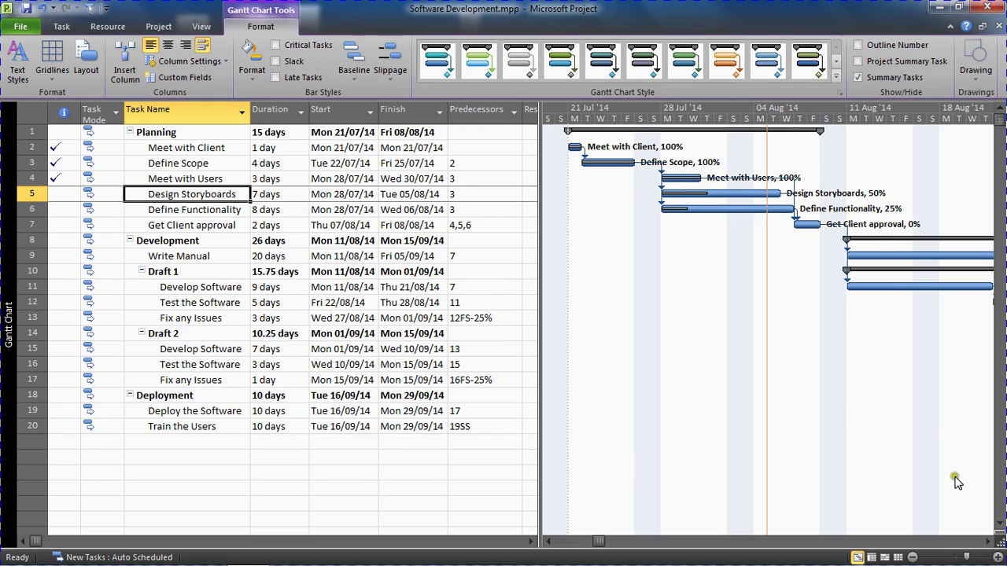
click(988, 541)
click(988, 542)
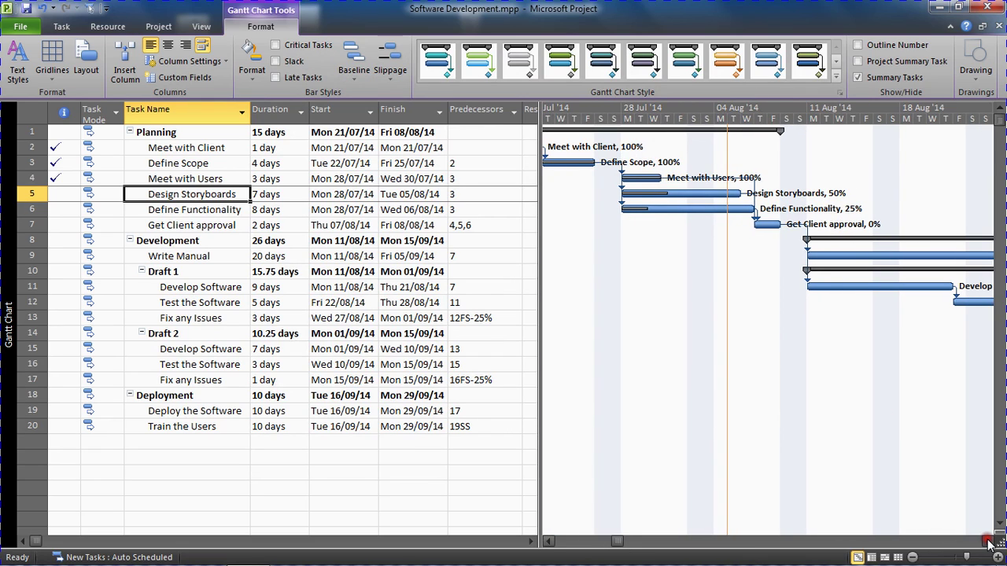
click(988, 541)
click(988, 541)
click(988, 541)
click(988, 541)
click(988, 542)
click(988, 541)
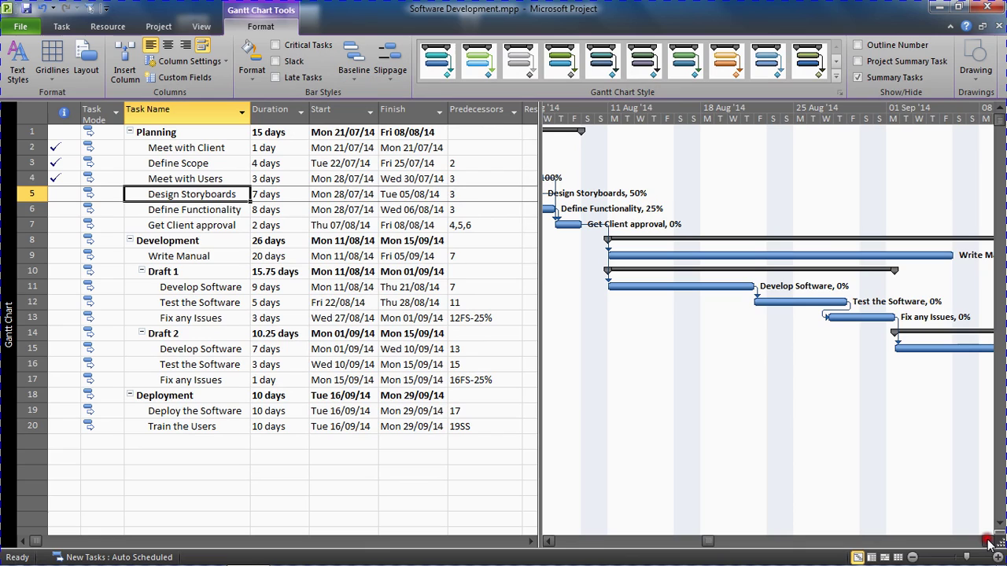
click(548, 541)
click(548, 541)
click(548, 541)
click(548, 541)
click(548, 541)
click(548, 541)
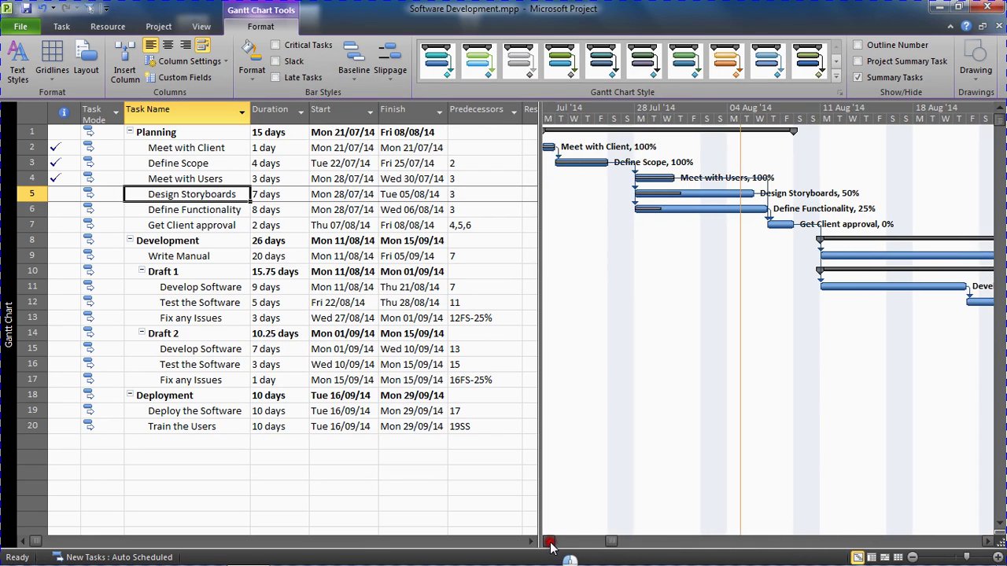
click(548, 541)
click(548, 541)
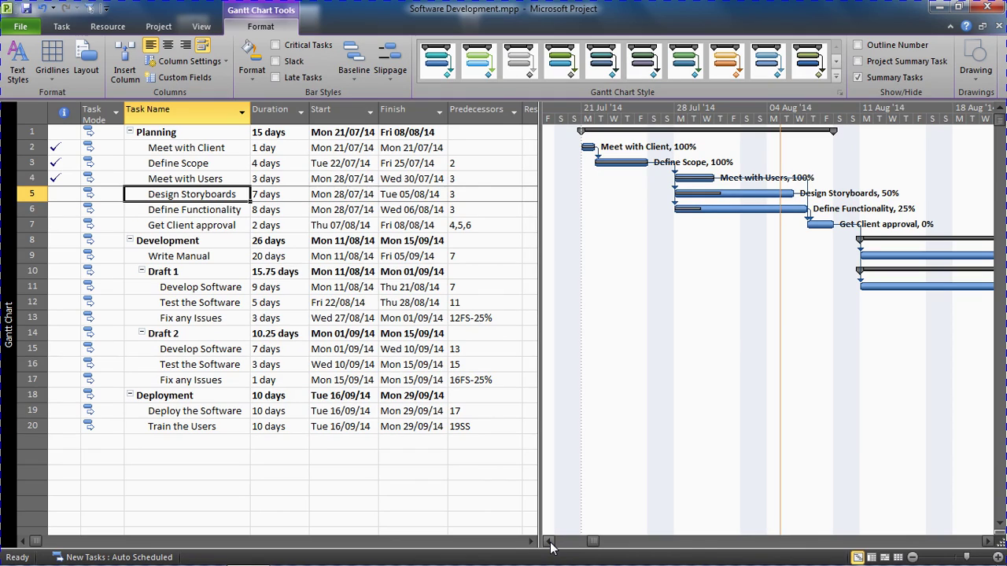